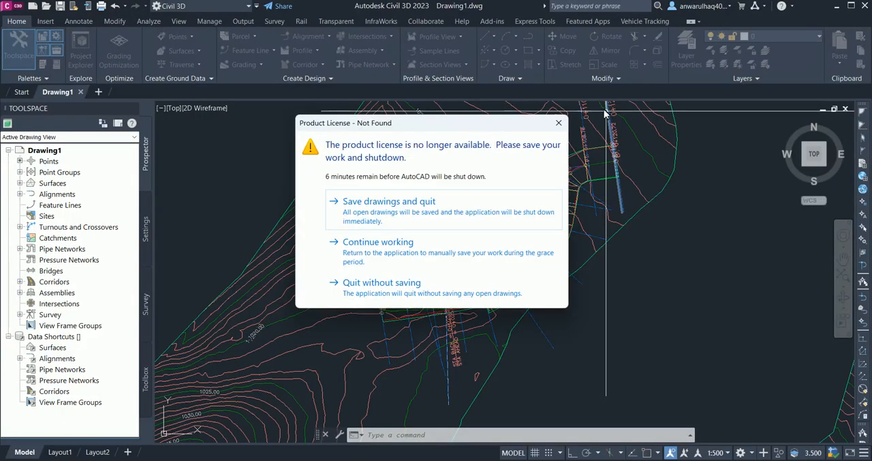
Step: Dismiss the product license warning and examine the drawing's contour surfaces, corridor and section views
click(558, 124)
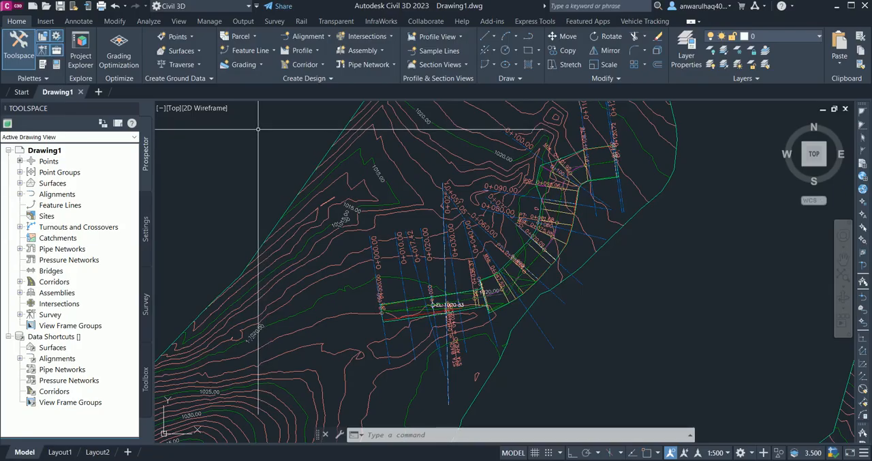
scroll(359, 197, down, 5)
scroll(359, 198, up, 2)
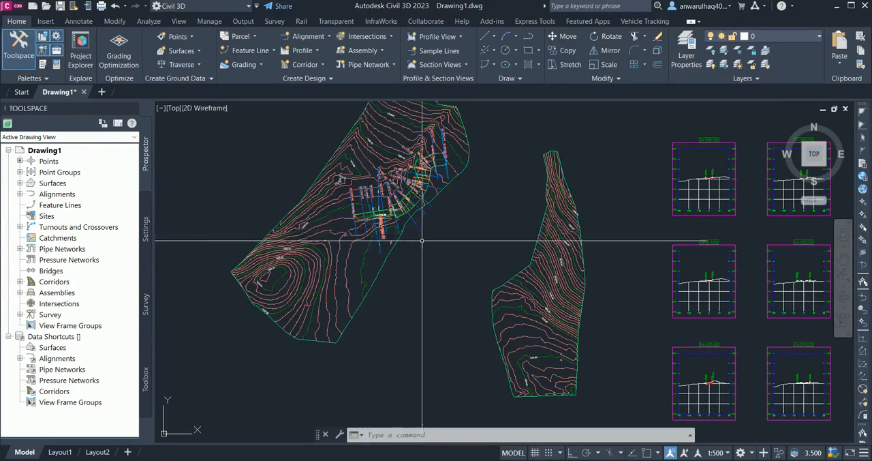
scroll(429, 240, down, 4)
scroll(588, 231, up, 6)
scroll(525, 187, up, 3)
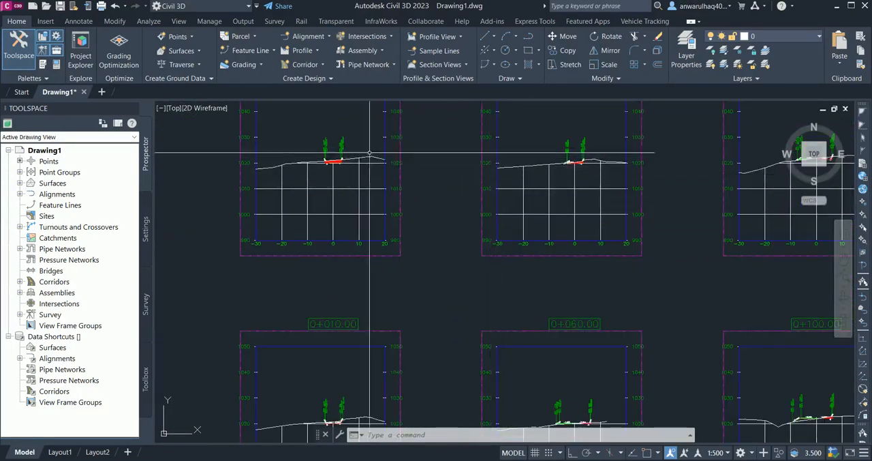
scroll(505, 188, down, 4)
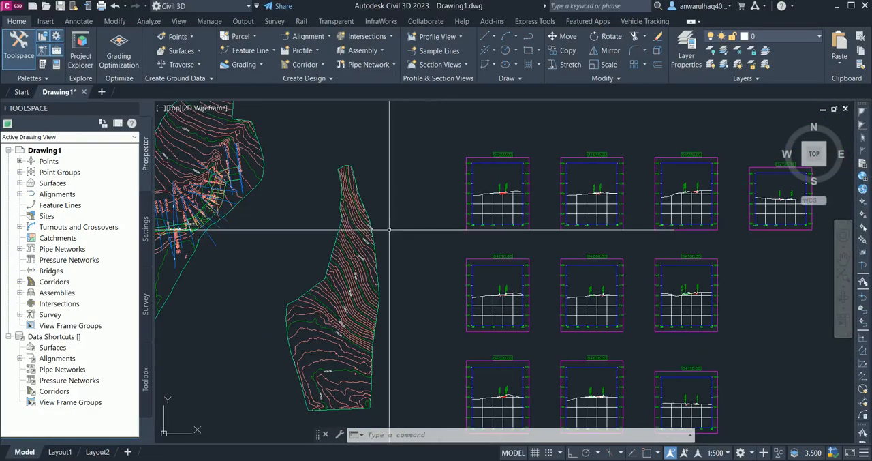
scroll(312, 220, up, 5)
scroll(312, 220, up, 4)
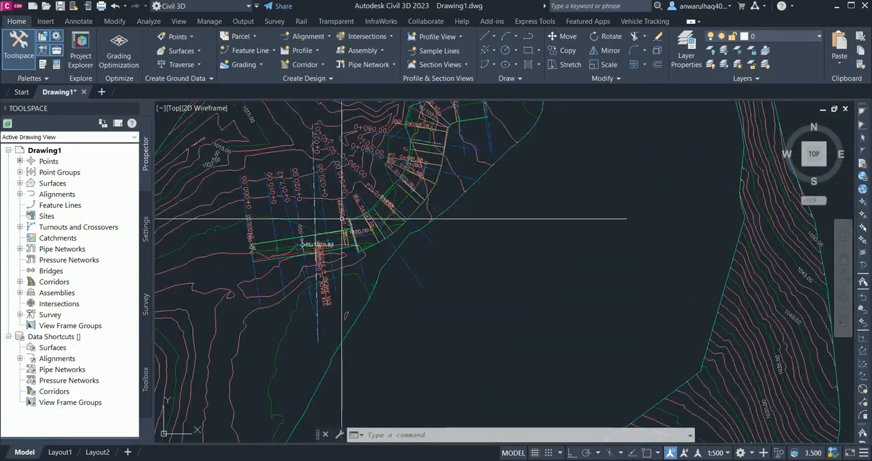
scroll(341, 247, down, 2)
scroll(288, 230, up, 2)
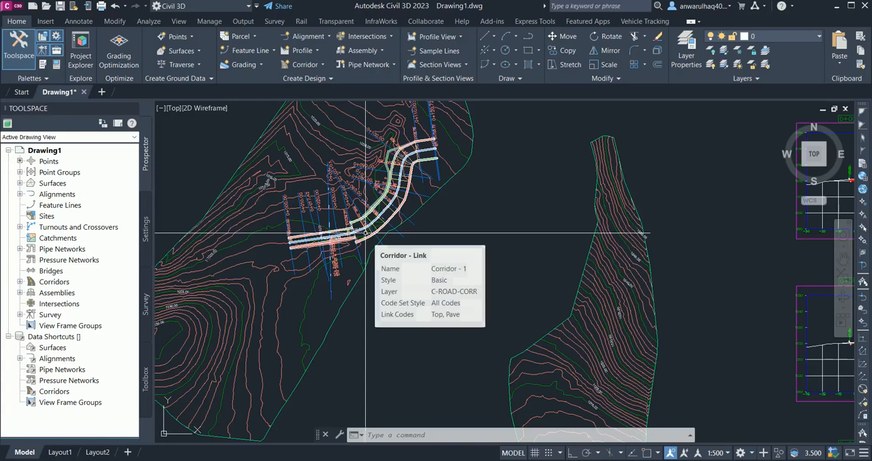
scroll(366, 232, down, 4)
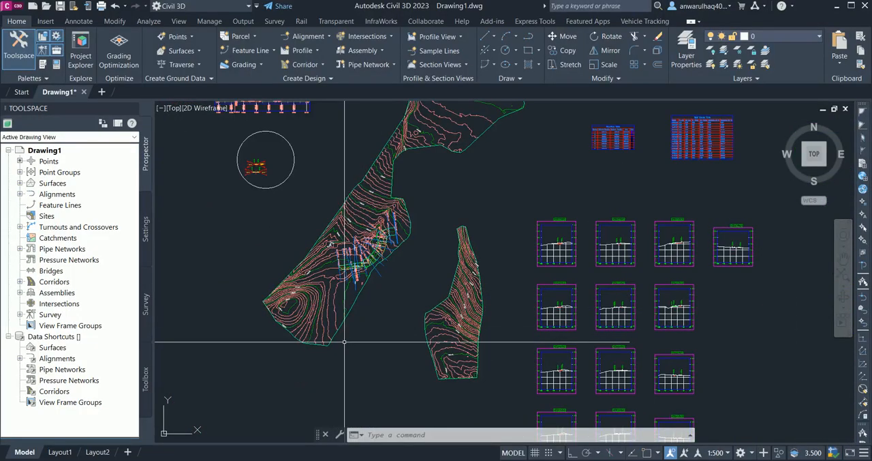
mouse_move(351, 354)
middle_down()
mouse_move(361, 320)
mouse_move(324, 298)
mouse_move(292, 307)
mouse_move(399, 317)
middle_up()
scroll(320, 293, up, 5)
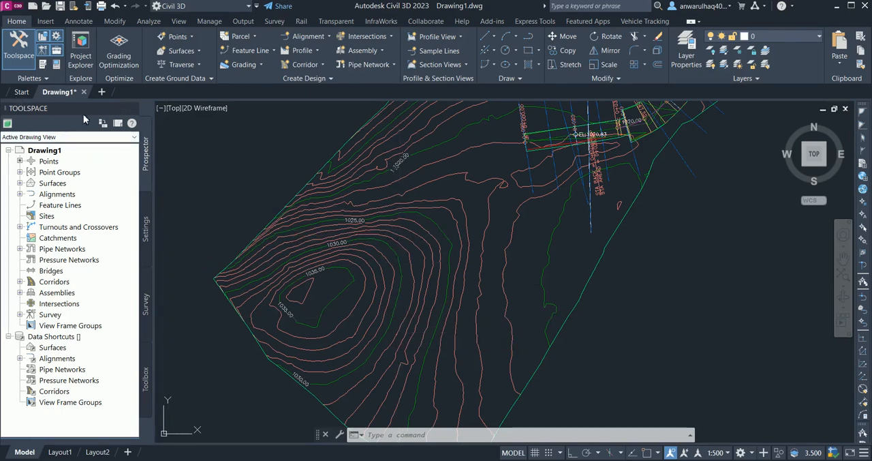
Step: Hide and redisplay the Toolspace, look through its Settings, Survey and Toolbox contents, and return to the Prospector
click(21, 55)
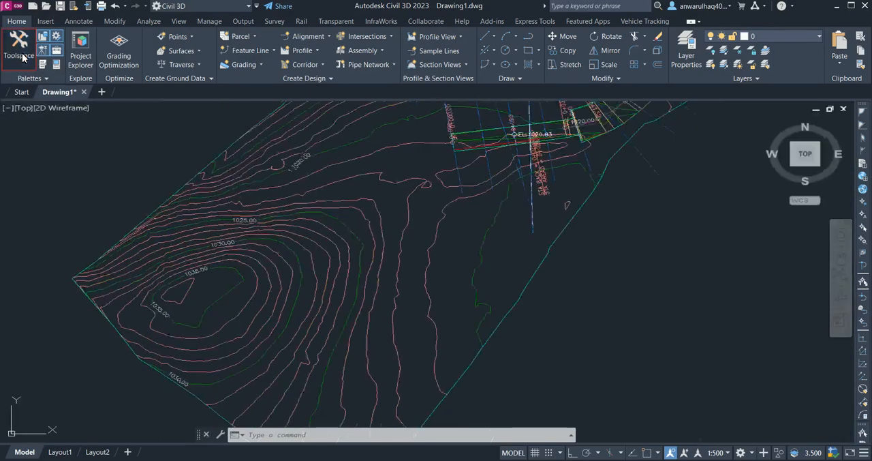
click(21, 55)
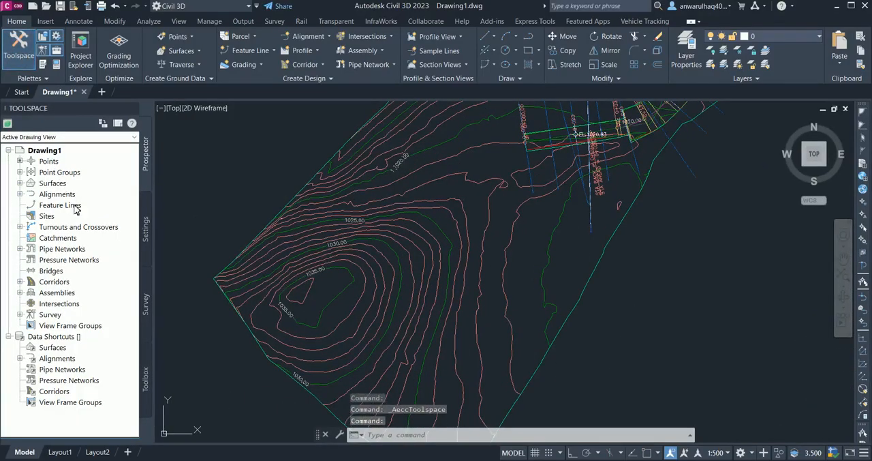
click(146, 232)
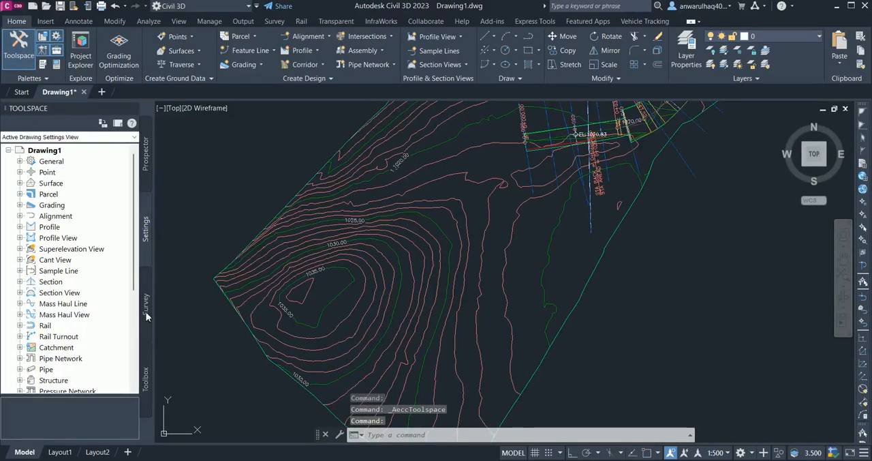
click(145, 311)
click(145, 378)
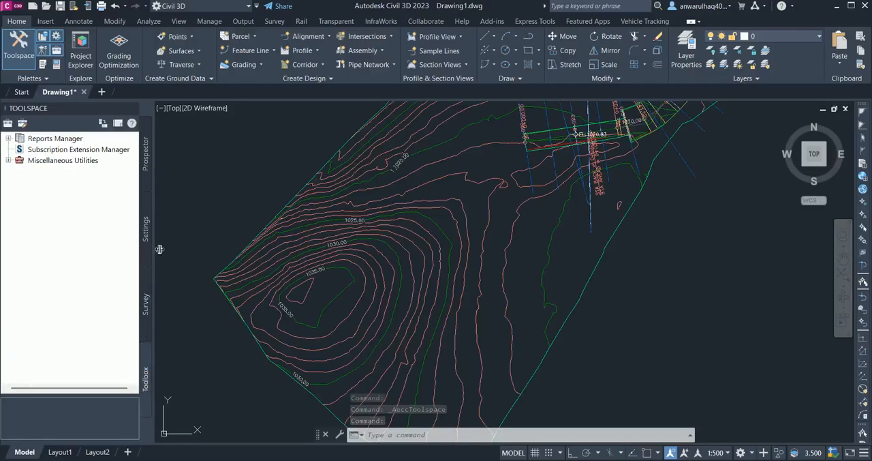
click(146, 159)
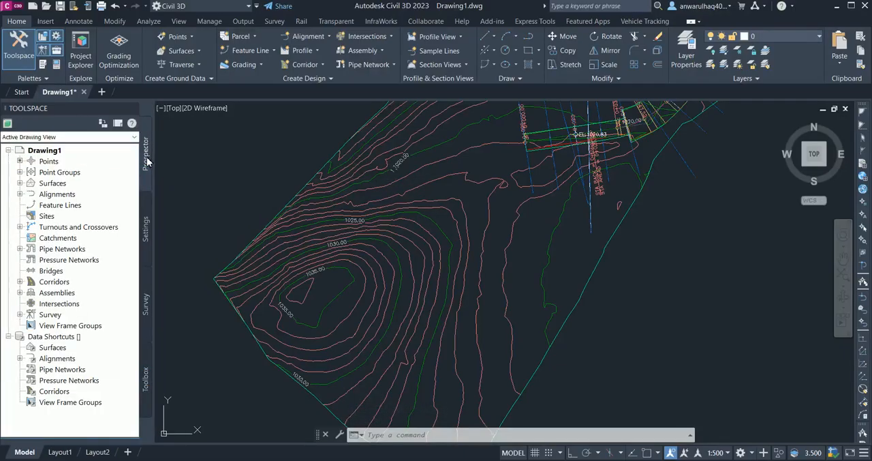
click(146, 232)
click(147, 300)
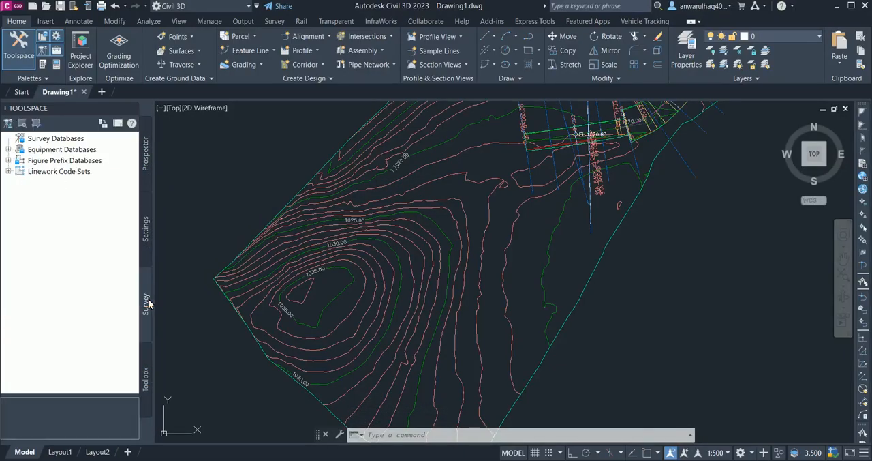
click(147, 375)
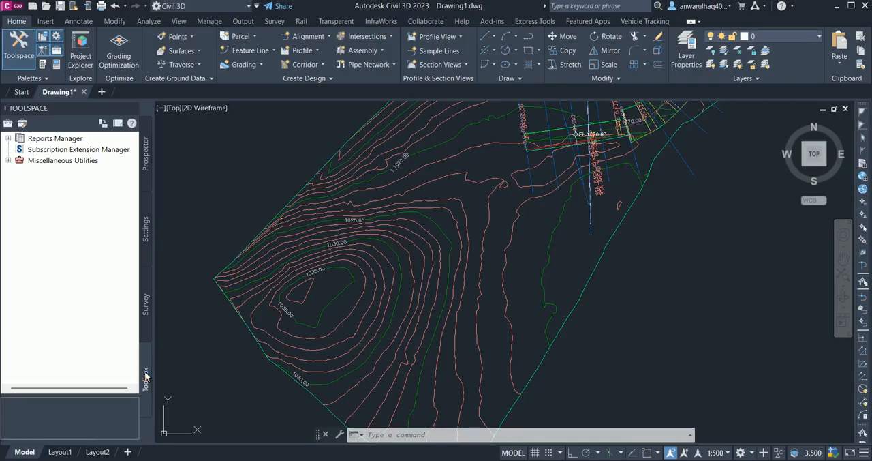
click(146, 162)
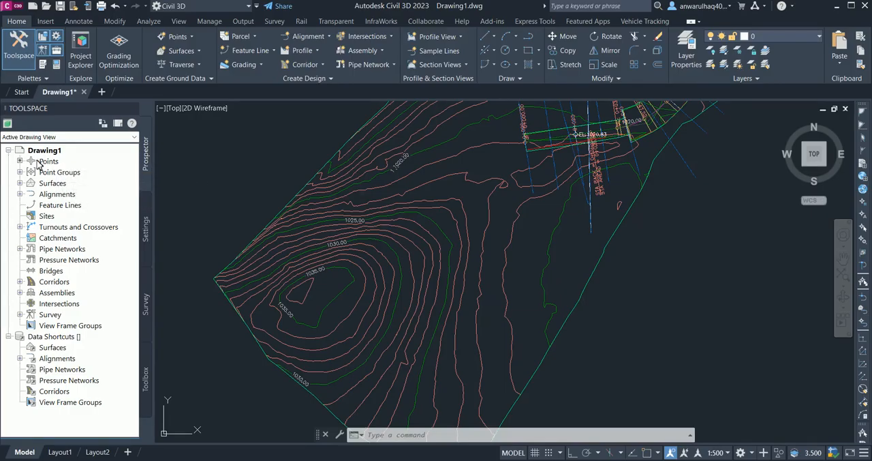
Step: Examine the drawing's Surfaces, Alignments, Sites, Bridges and Corridors collections in the Prospector tree, expanding and collapsing Surfaces and Alignments
click(20, 183)
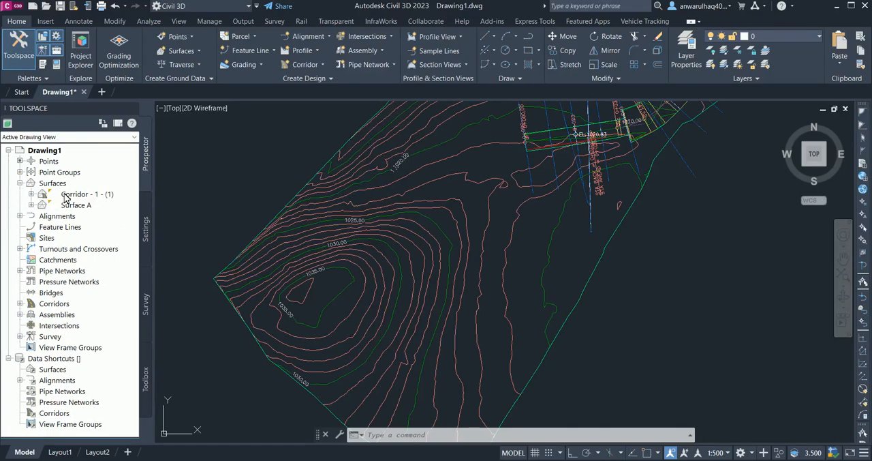
click(19, 216)
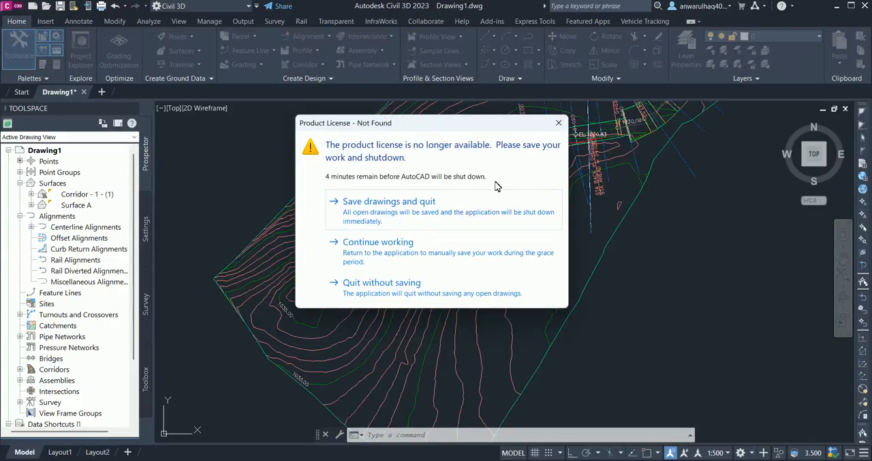
click(558, 122)
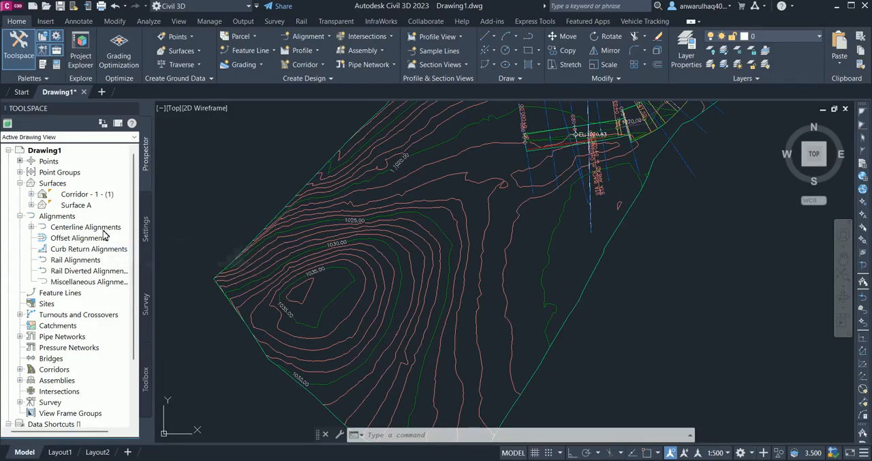
click(44, 304)
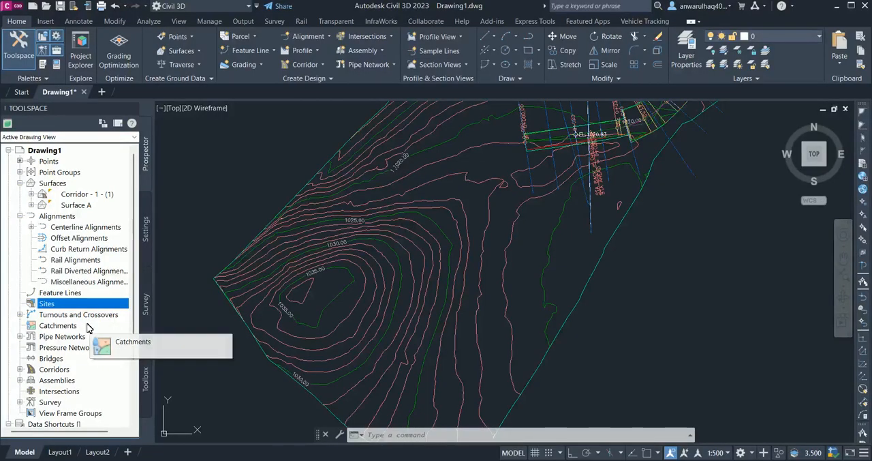
scroll(85, 326, down, 2)
scroll(49, 274, up, 1)
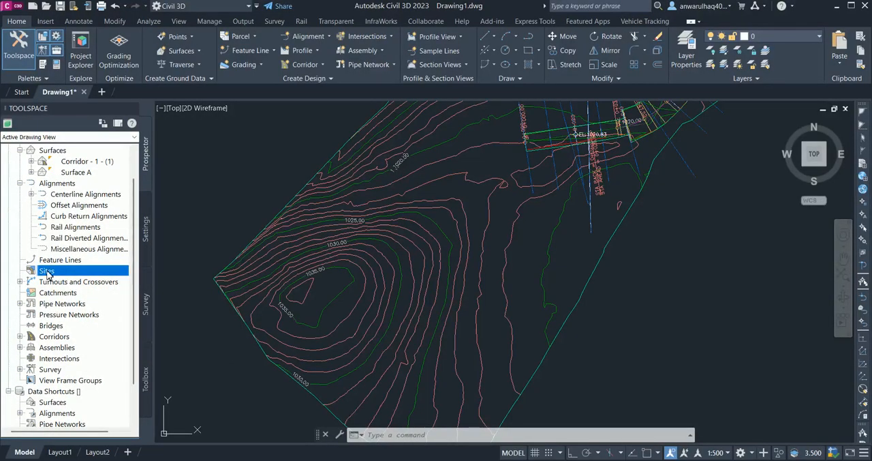
click(60, 326)
click(62, 336)
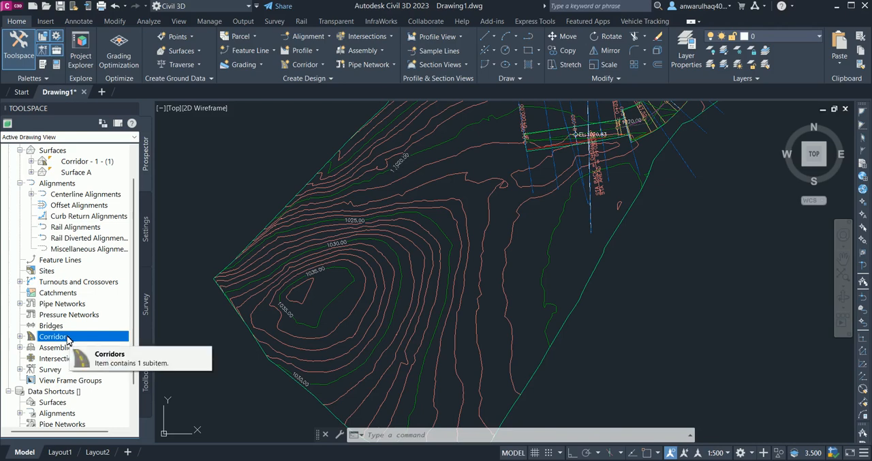
scroll(72, 334, down, 2)
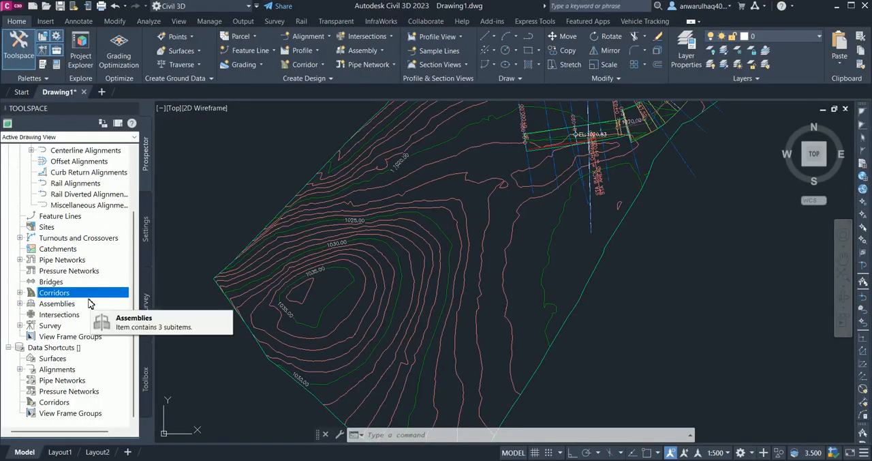
scroll(77, 301, up, 1)
scroll(77, 301, up, 2)
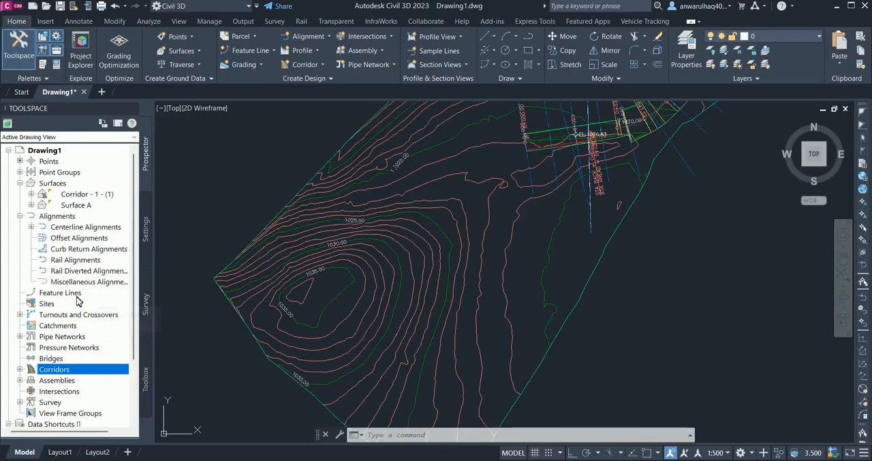
click(20, 216)
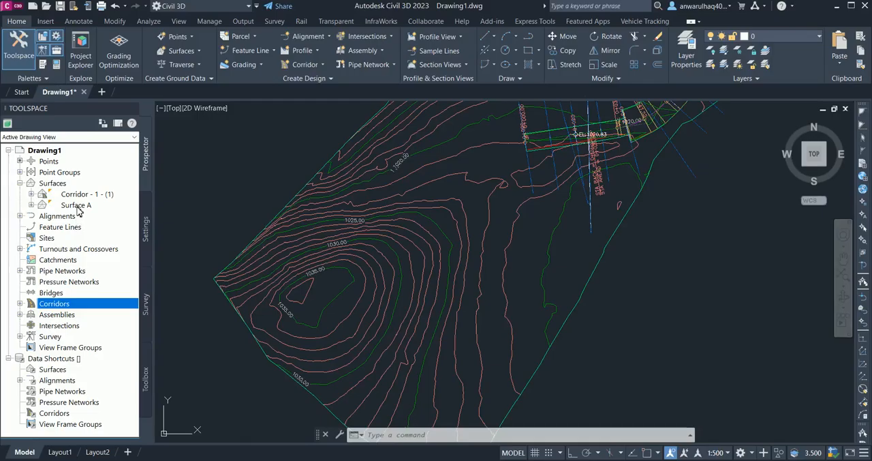
click(19, 183)
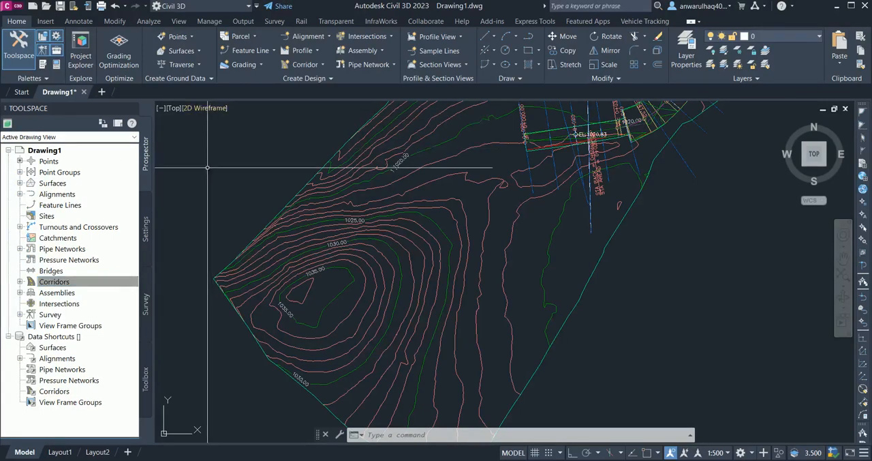
mouse_move(264, 232)
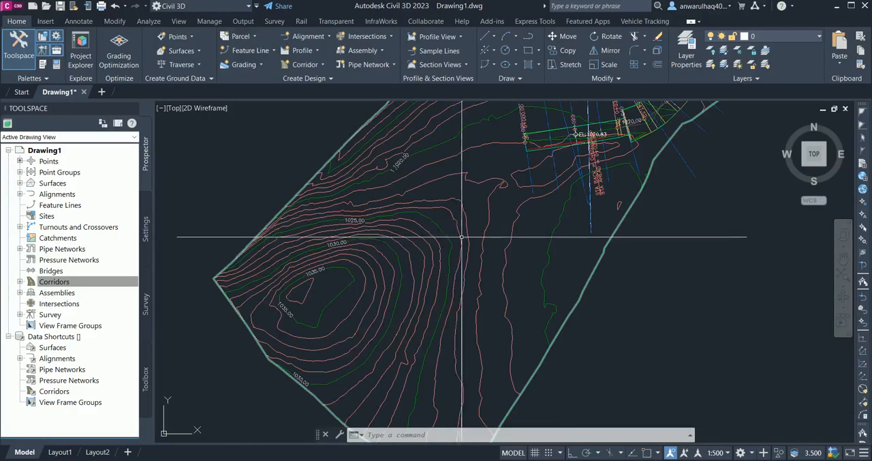
middle_drag(452, 233, 353, 285)
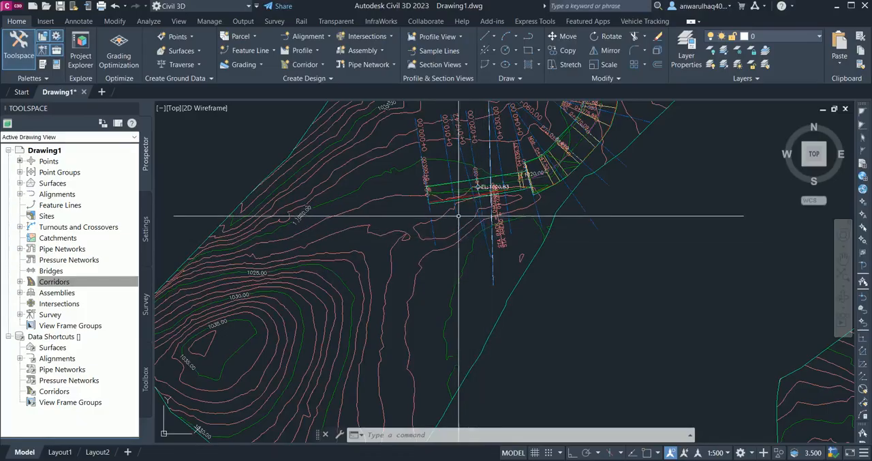
scroll(451, 227, down, 3)
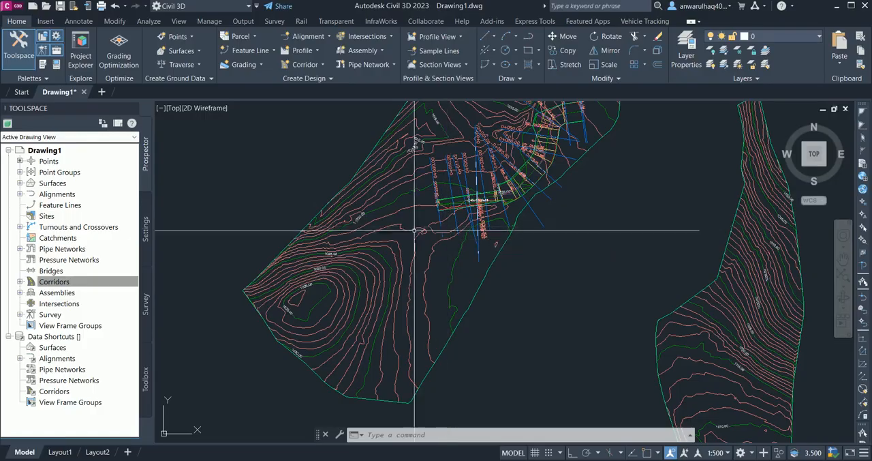
middle_drag(411, 251, 340, 306)
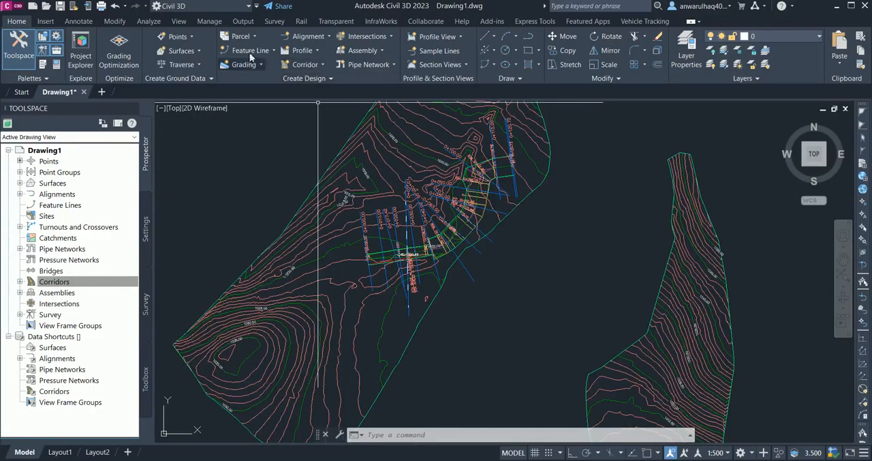
Step: Review the Parcel, Grading, Alignment, Profile and Corridor creation commands, and dismiss the license warning
click(240, 38)
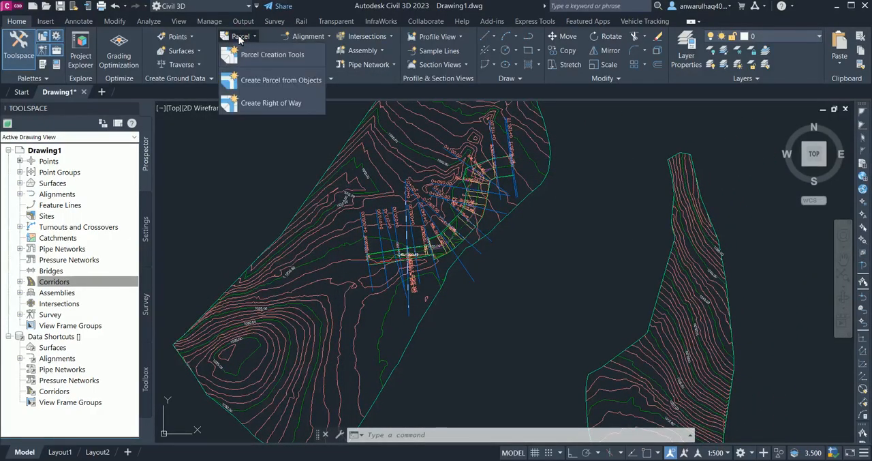
click(297, 54)
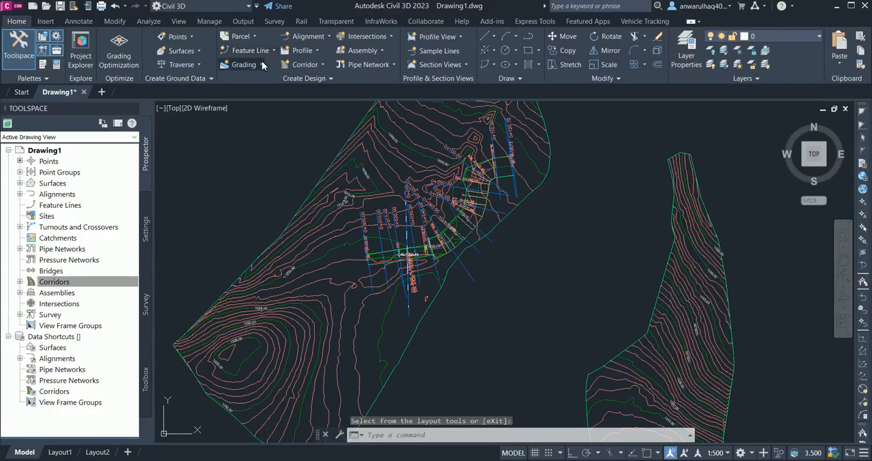
click(260, 64)
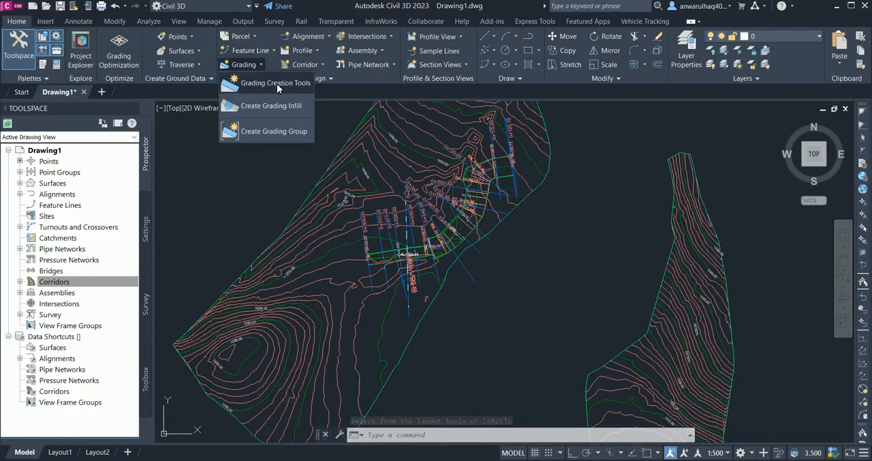
click(326, 32)
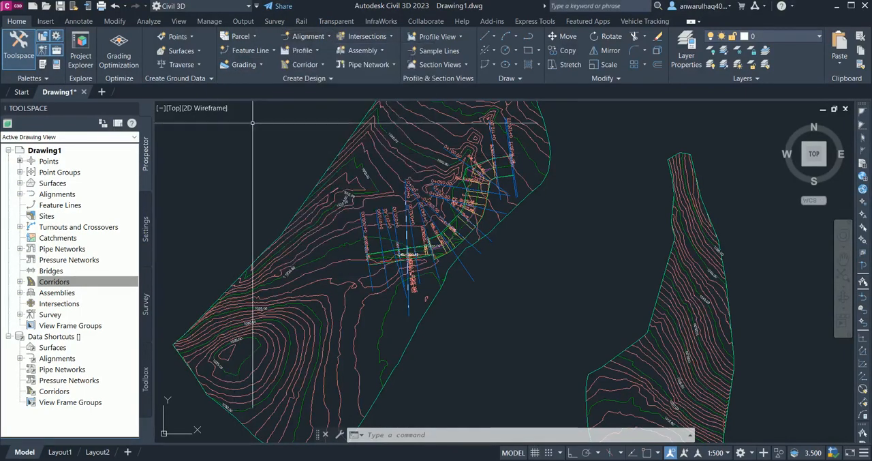
click(315, 51)
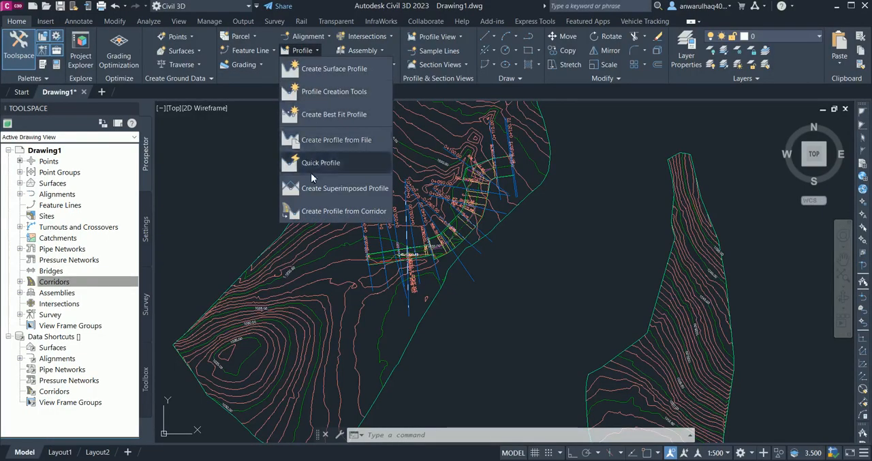
click(237, 163)
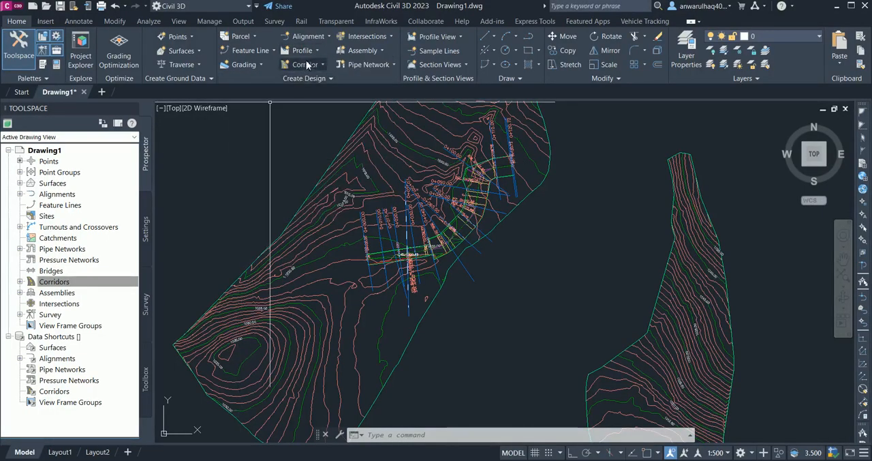
click(306, 64)
click(300, 161)
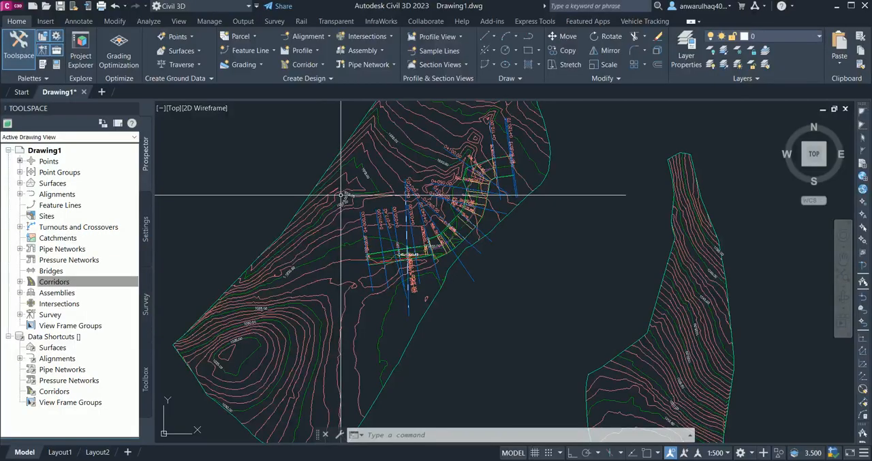
mouse_move(341, 195)
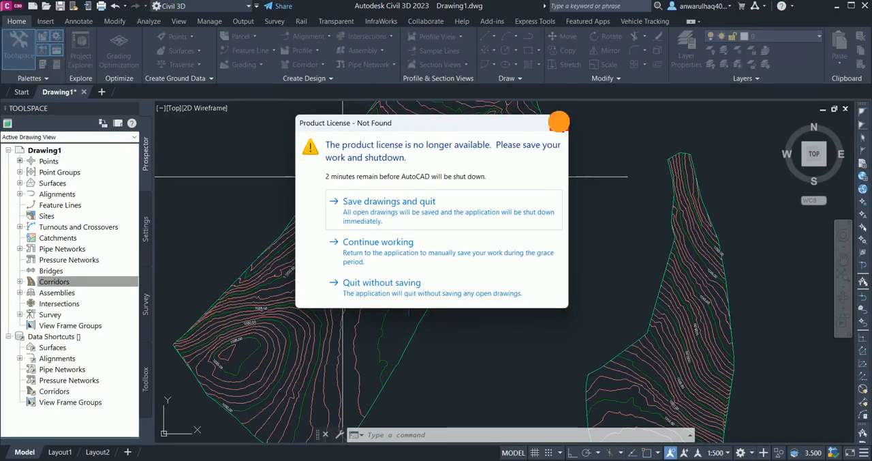
click(558, 124)
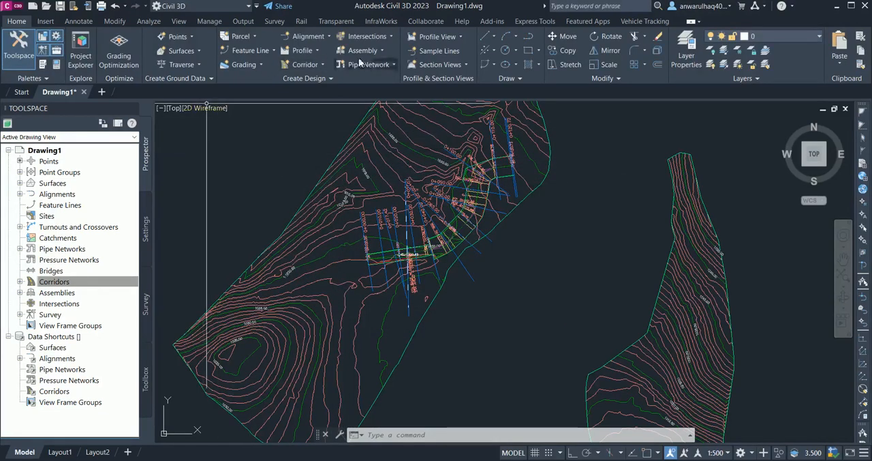